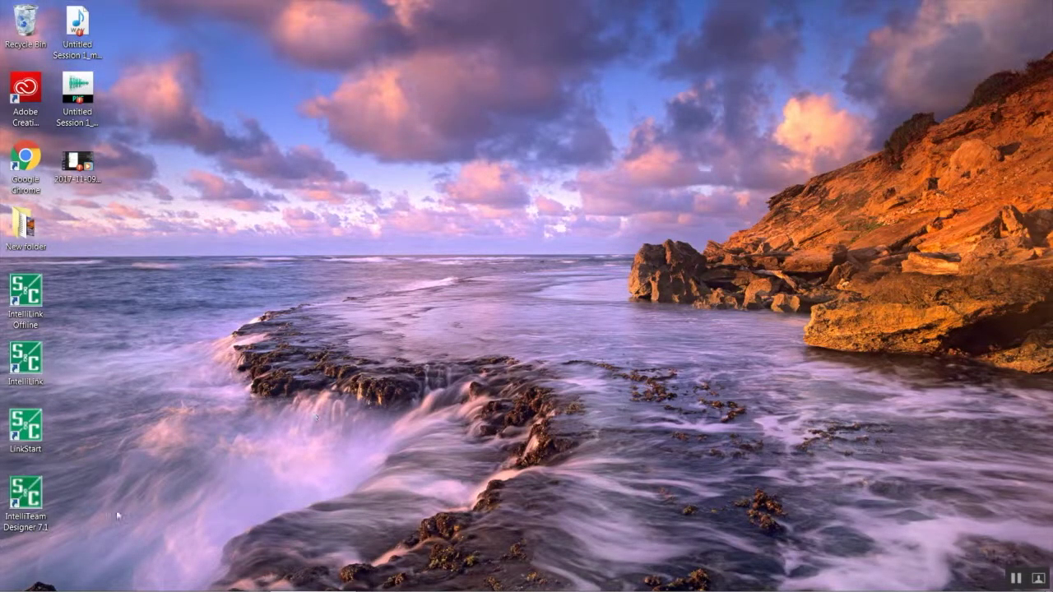
Step: Launch IntelliTeam Designer 7.1 from its desktop shortcut
double_click(32, 493)
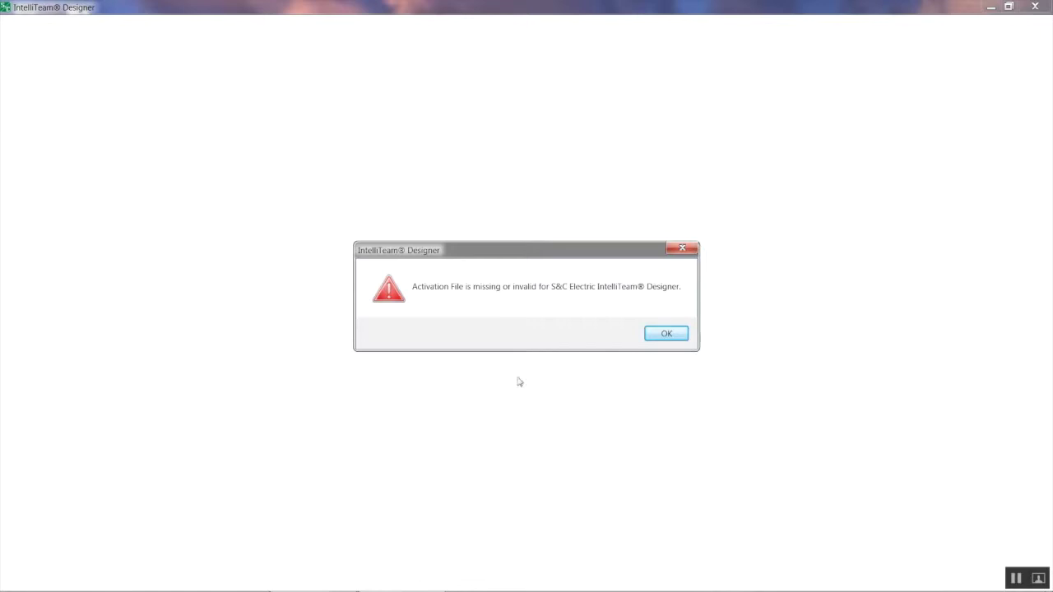
Step: Dismiss the missing-activation-file warning to continue into the Trial edition
left_click(667, 334)
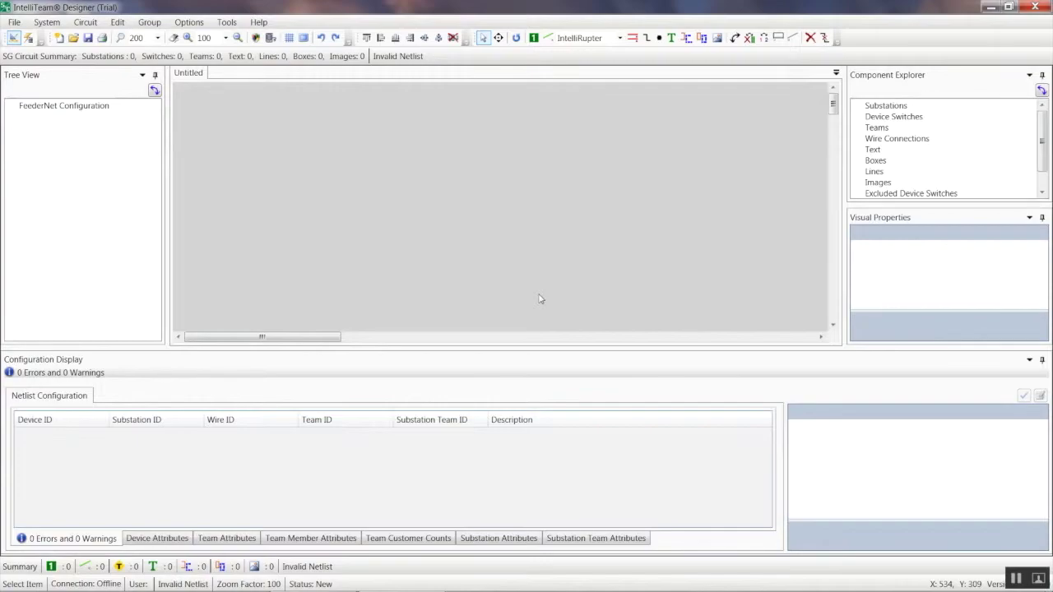
Step: Close the Untitled circuit and review the license information, including the computer's MAC address
left_click(15, 22)
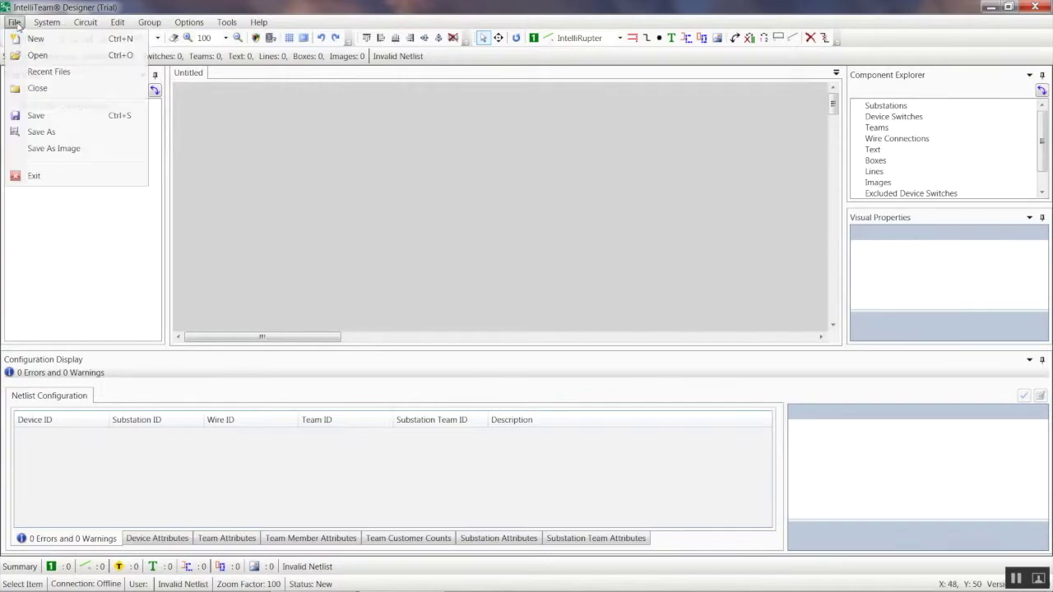
left_click(34, 89)
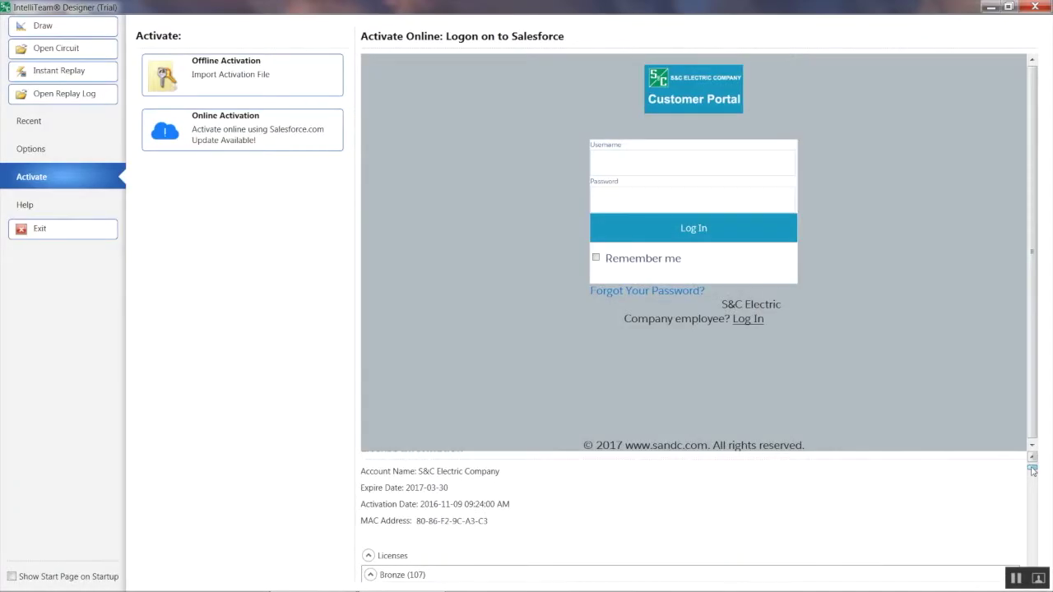
left_click(1032, 468)
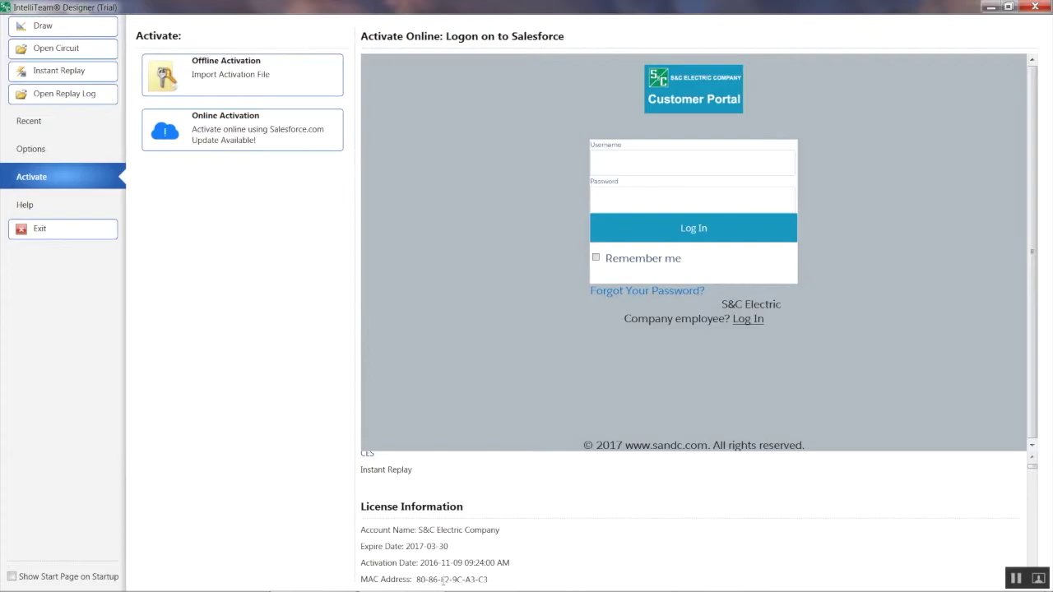
left_click_drag(490, 579, 417, 577)
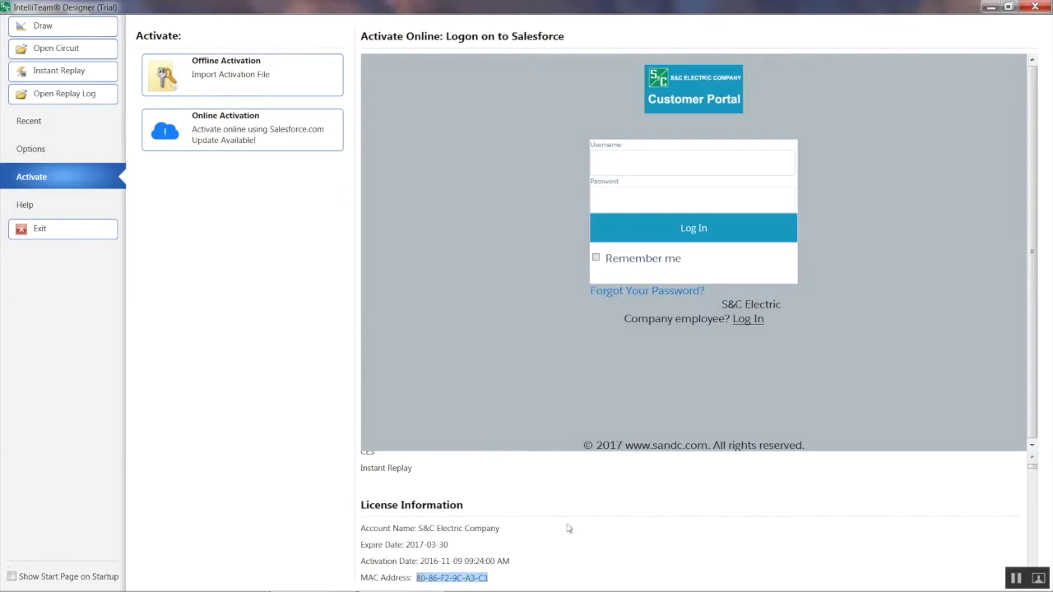
left_click(455, 547)
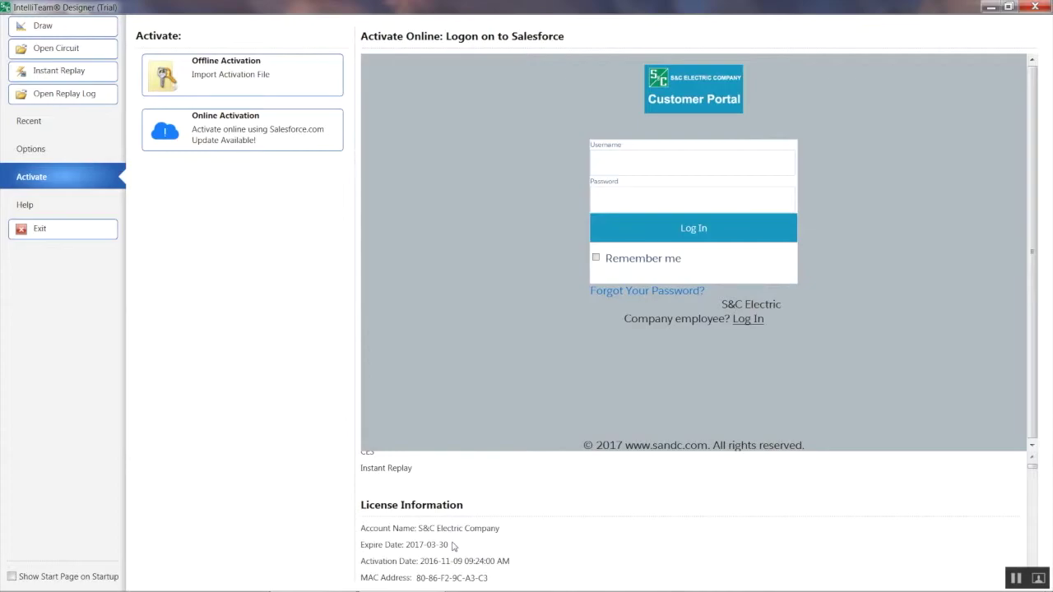
Step: Collapse the Bronze, Gold and Silver license groups
scroll(1034, 478, "down", 3)
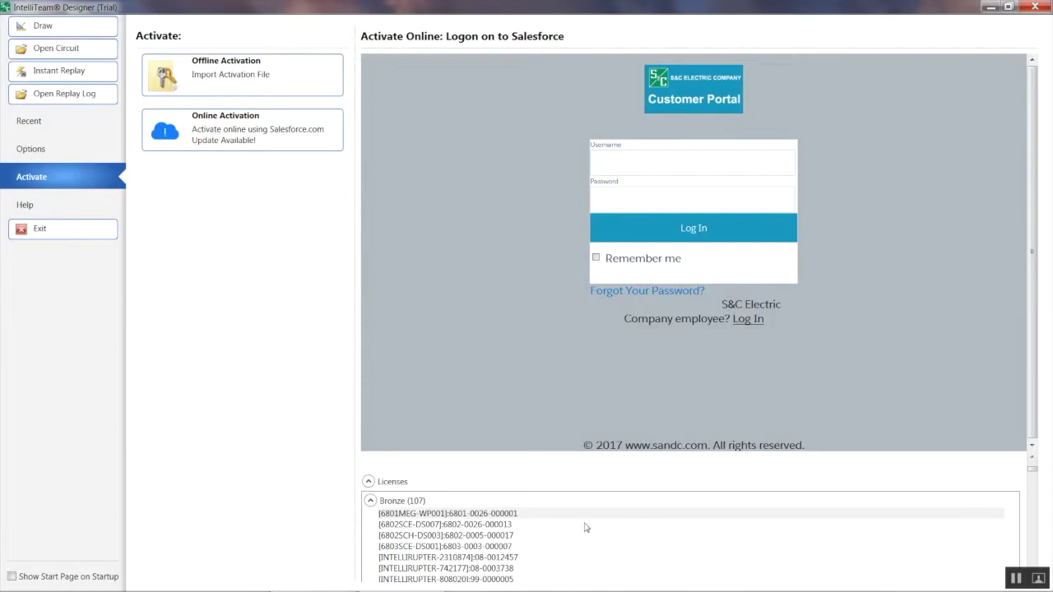
left_click(370, 501)
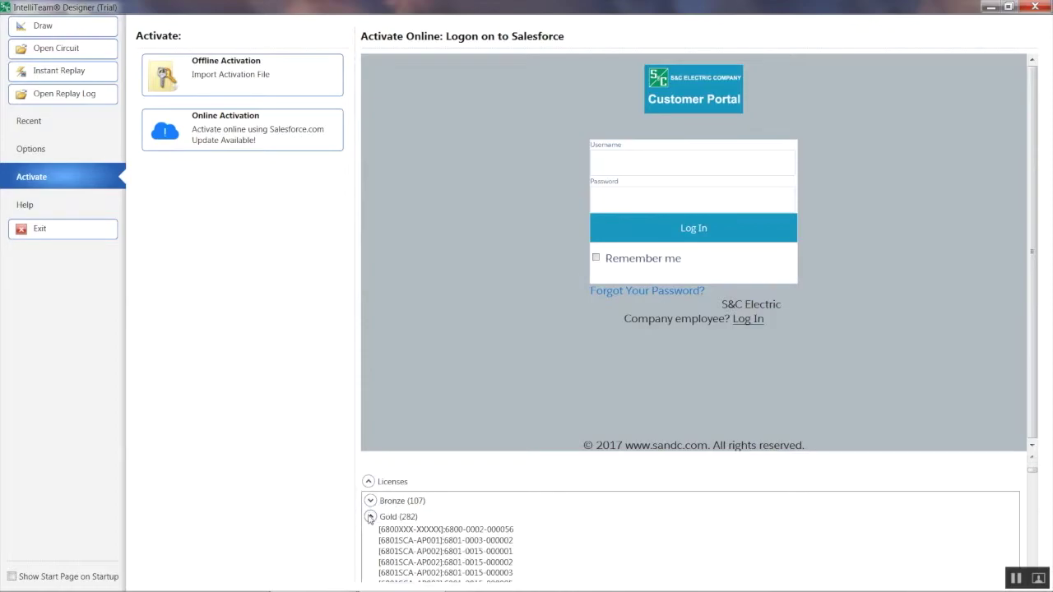
left_click(371, 517)
left_click(370, 532)
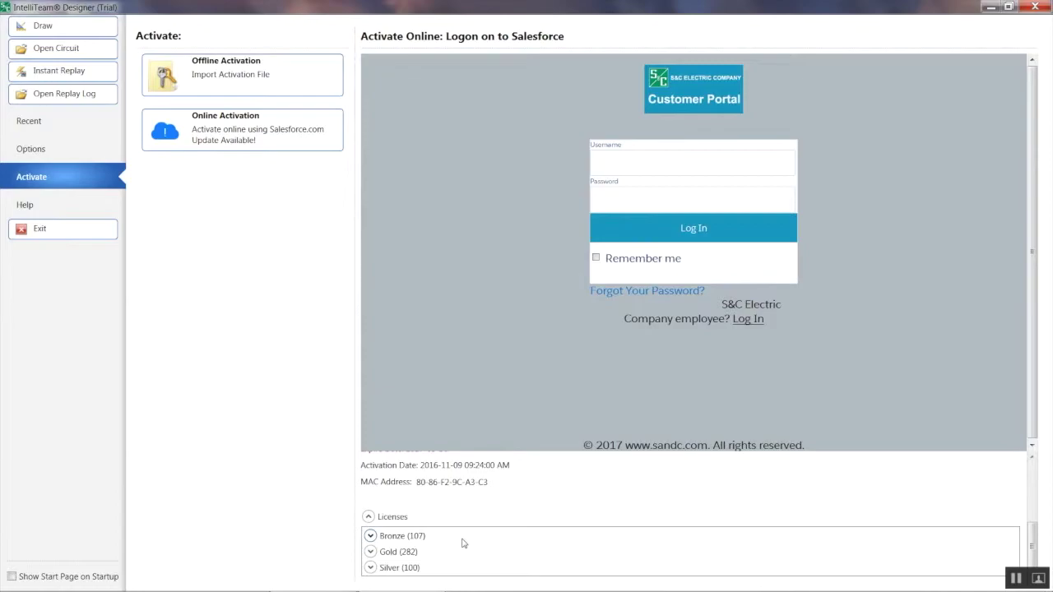
Step: Enable Show Start Page on Startup, turn off Online Activation in Options, then return to Activate
left_click(12, 577)
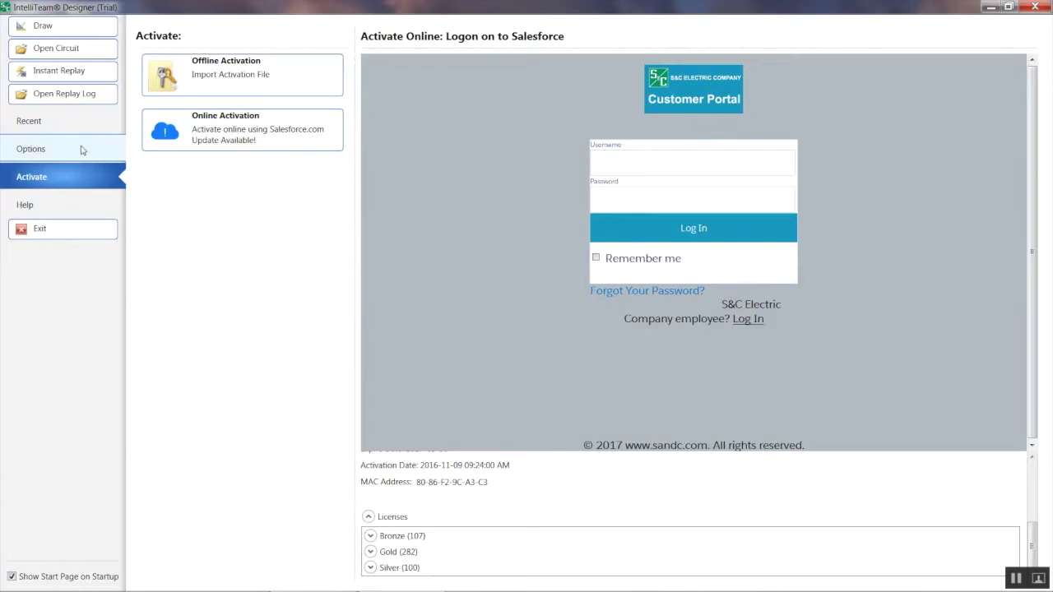
left_click(31, 151)
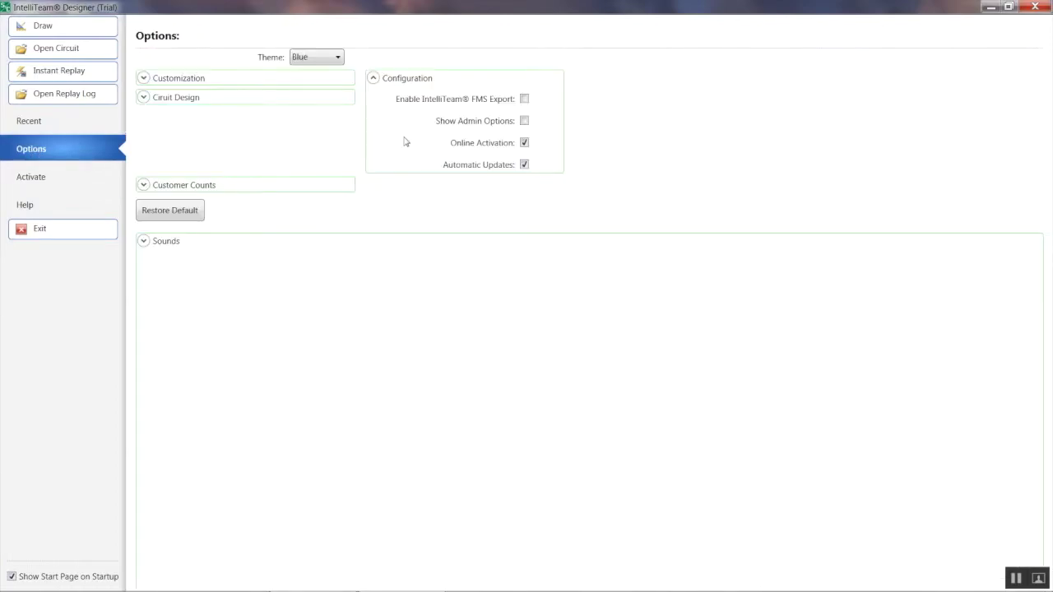
left_click(374, 78)
left_click(373, 78)
left_click(525, 144)
left_click(35, 182)
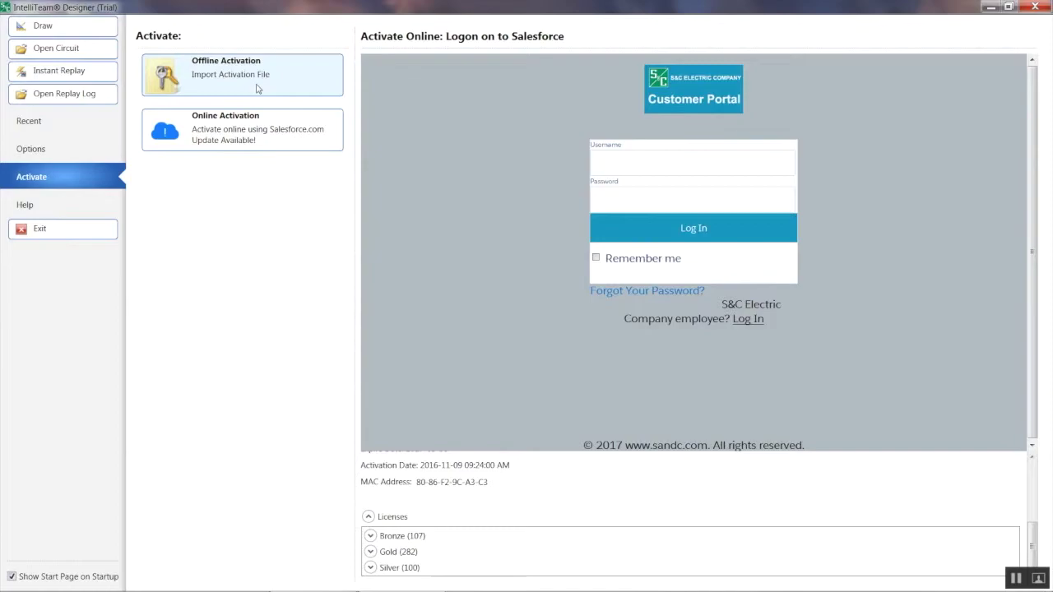
Step: Show the Offline Activation details, browsing for an activation file but cancelling the import
left_click(256, 88)
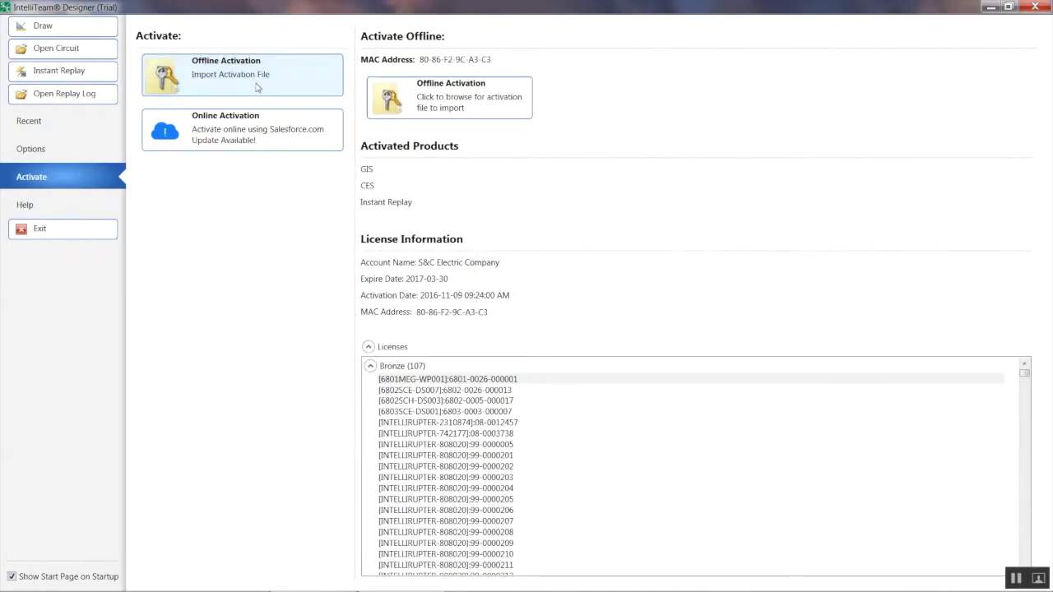
left_click(422, 103)
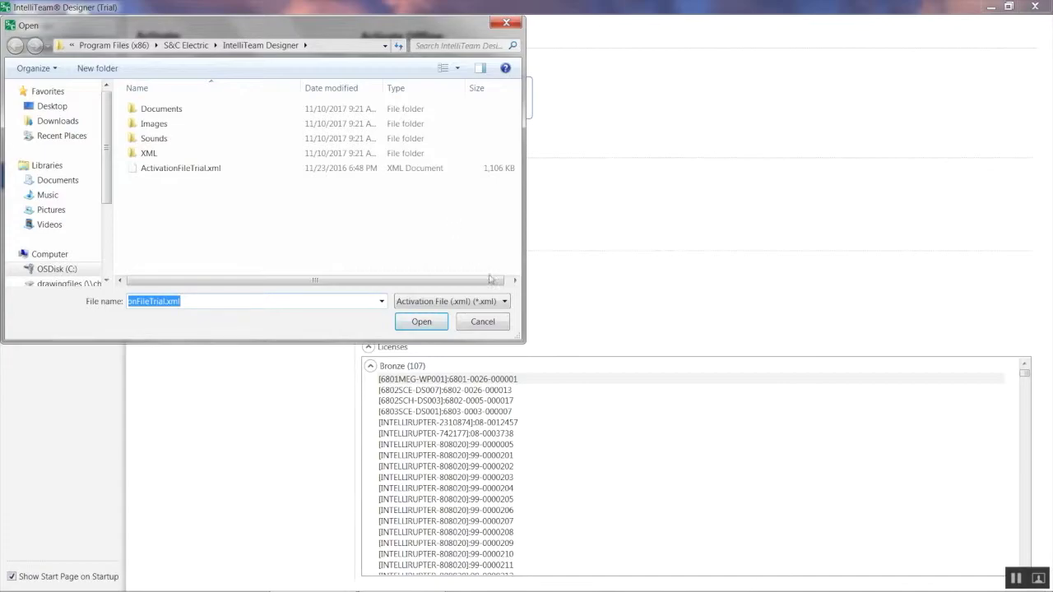
left_click(485, 322)
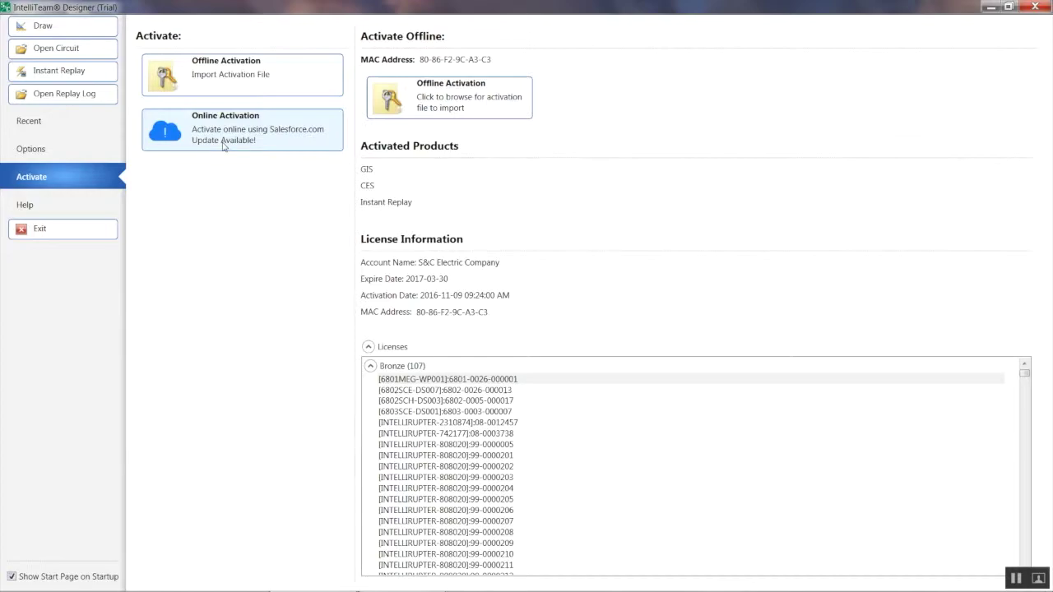
Step: Sign in to the Salesforce Customer Portal with the account's username and password
left_click(223, 145)
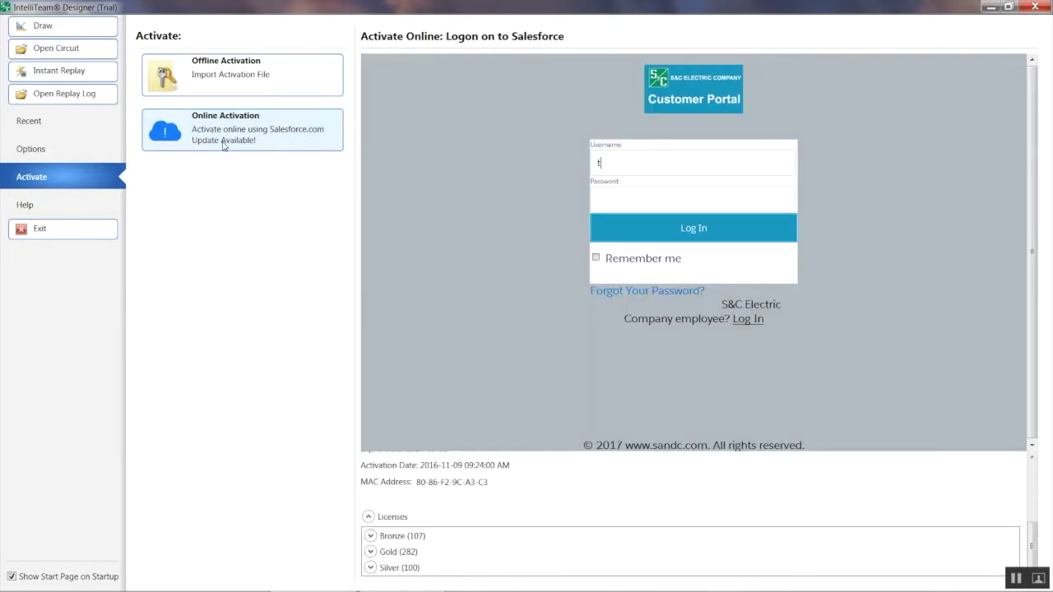
key("Tab")
type("***********")
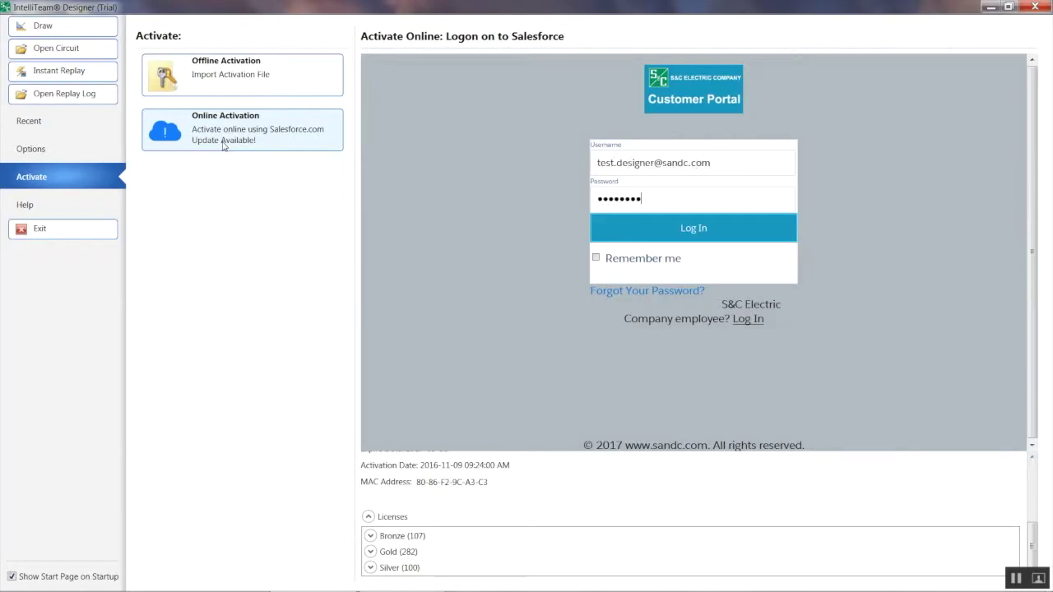
type("**")
key("Return")
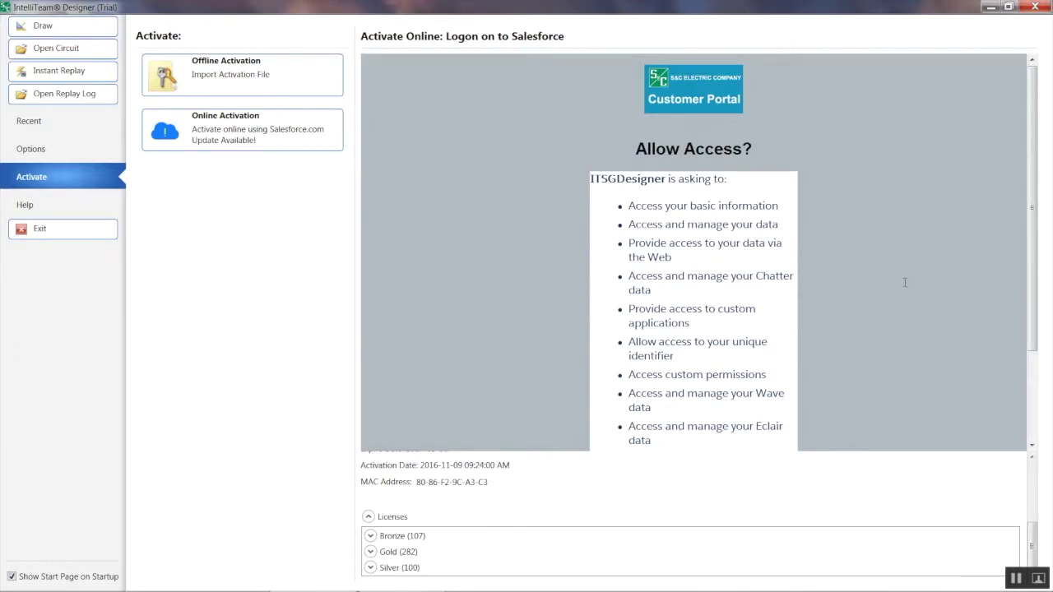
left_click_drag(1035, 208, 1040, 238)
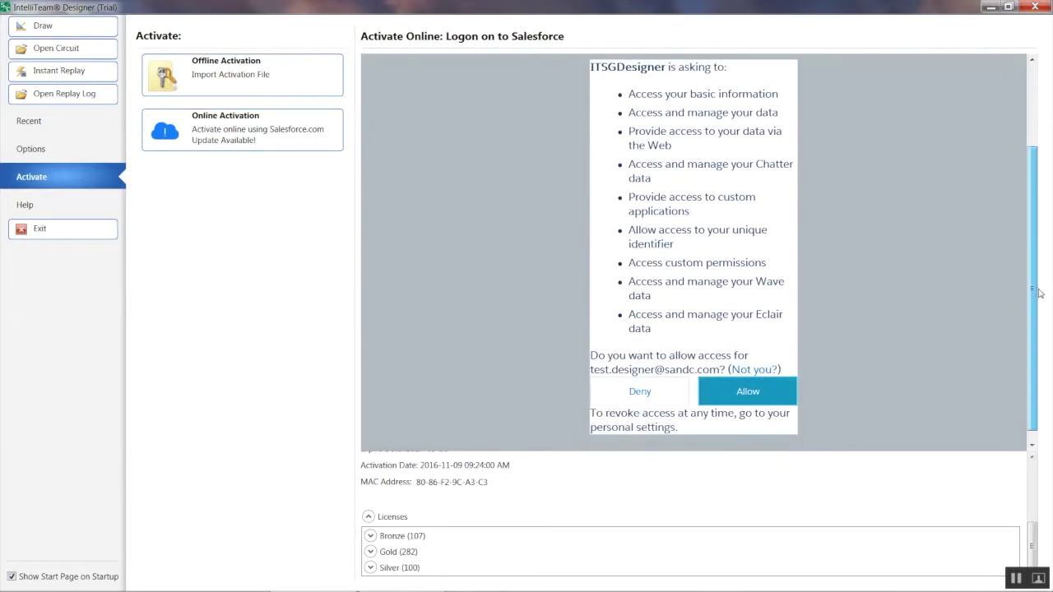
left_click_drag(1039, 293, 1039, 298)
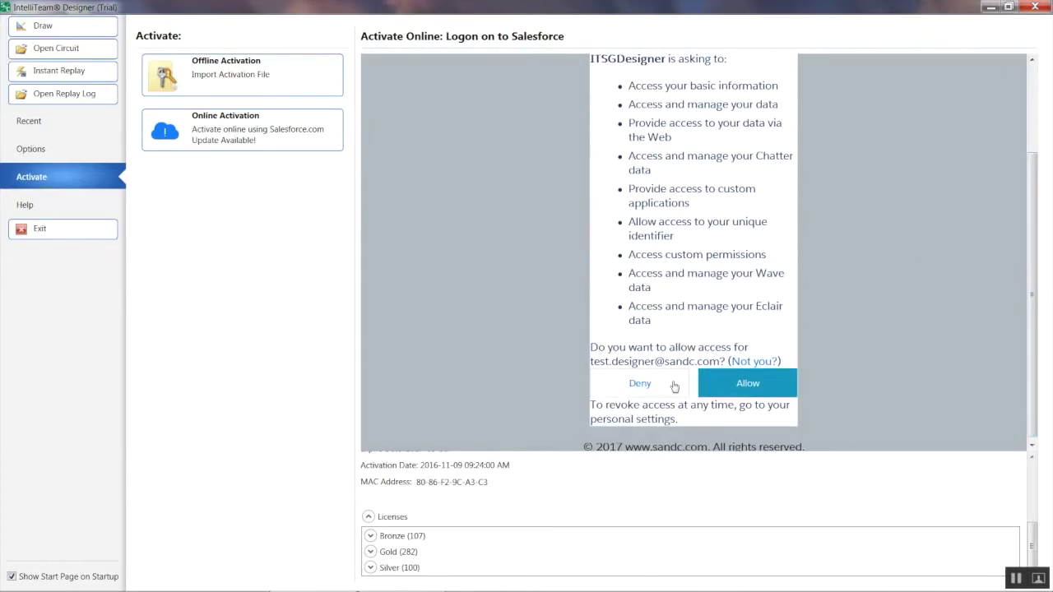
Step: Allow ITSGDesigner access, download the activation file, and open the Draw workspace
left_click(736, 375)
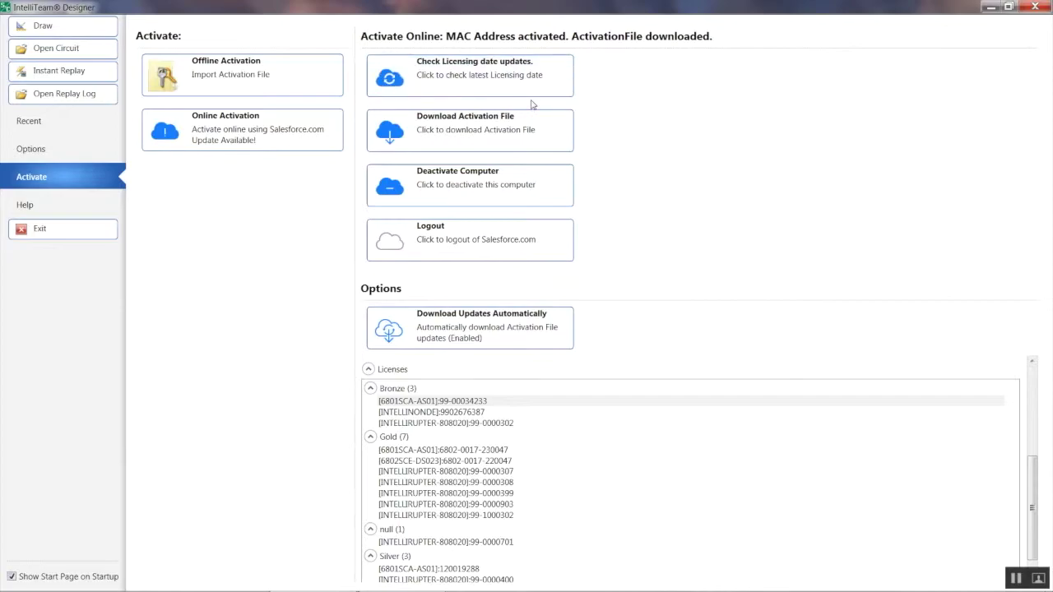
left_click(477, 129)
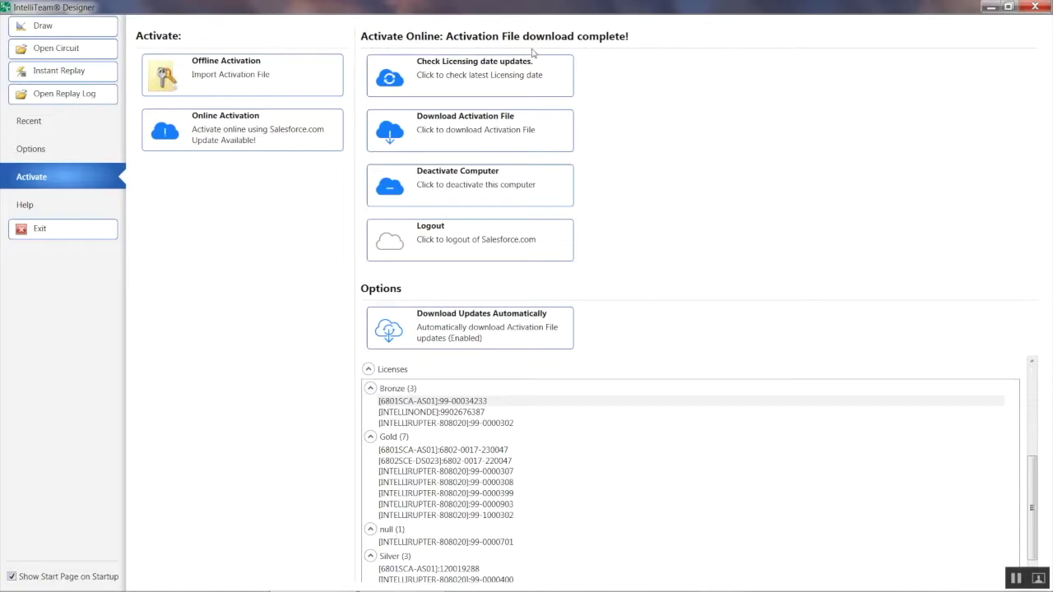
left_click(69, 29)
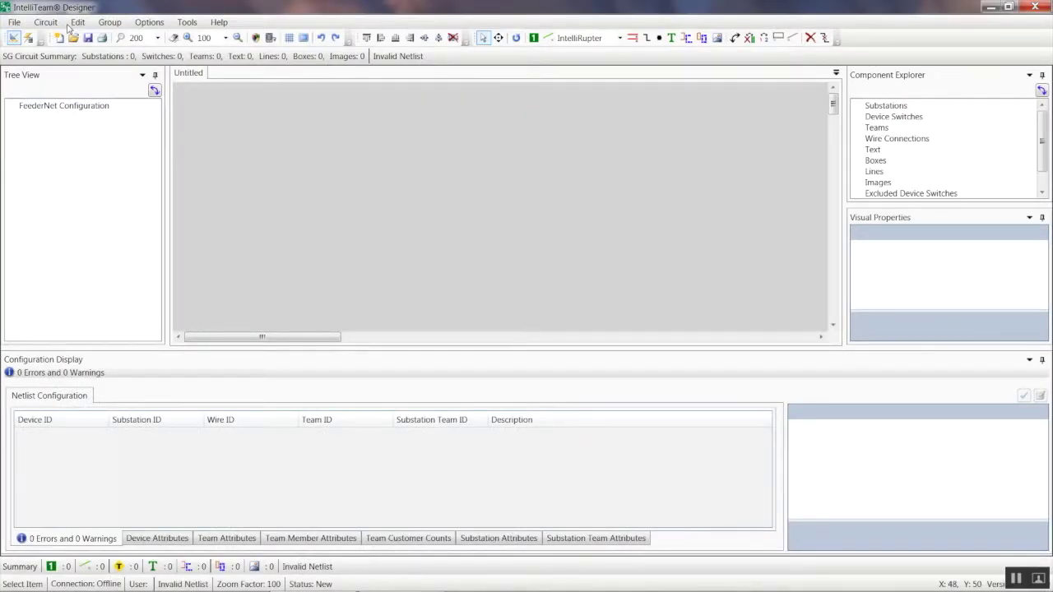